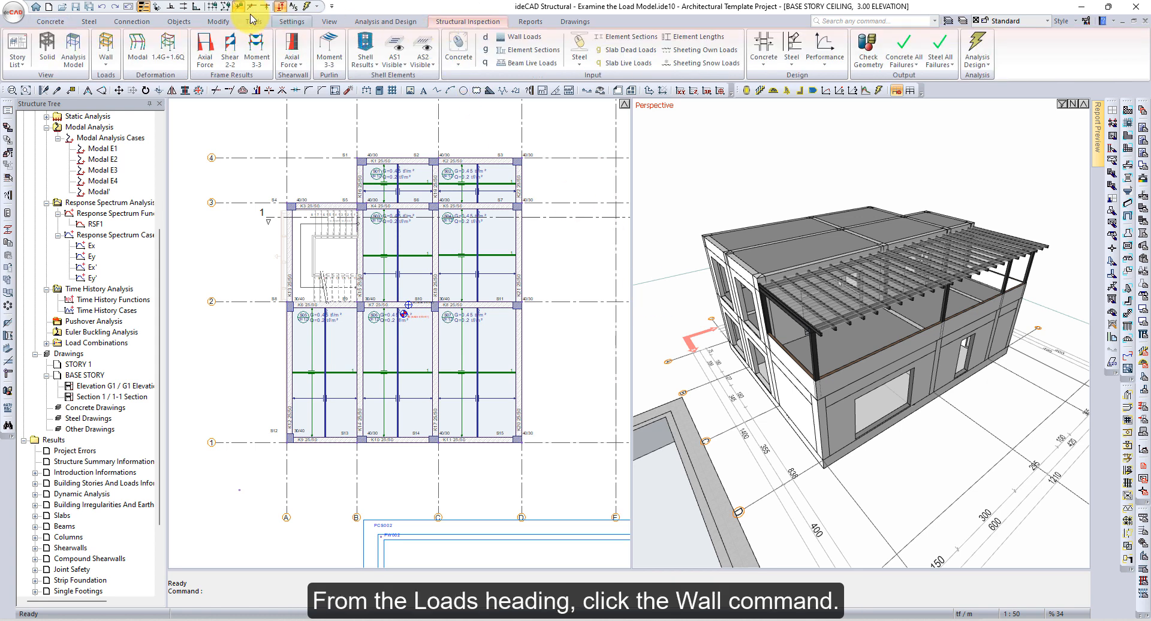
# - Display the case G wall loads on the analytical model and focus the 3D view
pyautogui.click(116, 47)
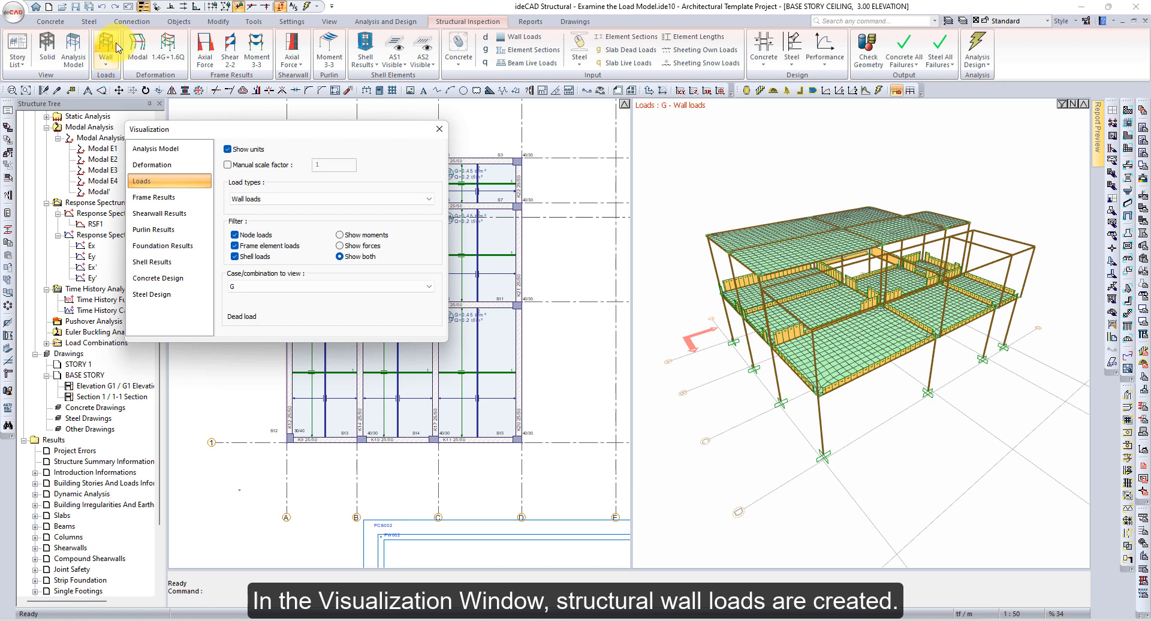
pyautogui.click(666, 160)
# - Render the 3D view as Solid With Edges via the viewport context menu
pyautogui.rightClick(689, 137)
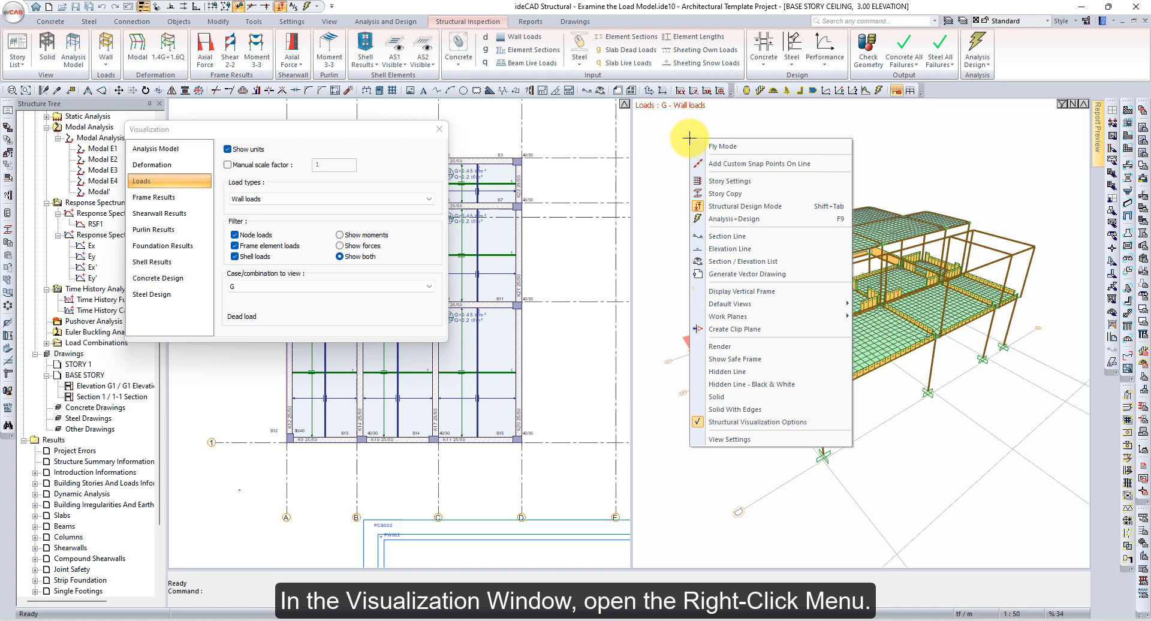
pyautogui.click(765, 411)
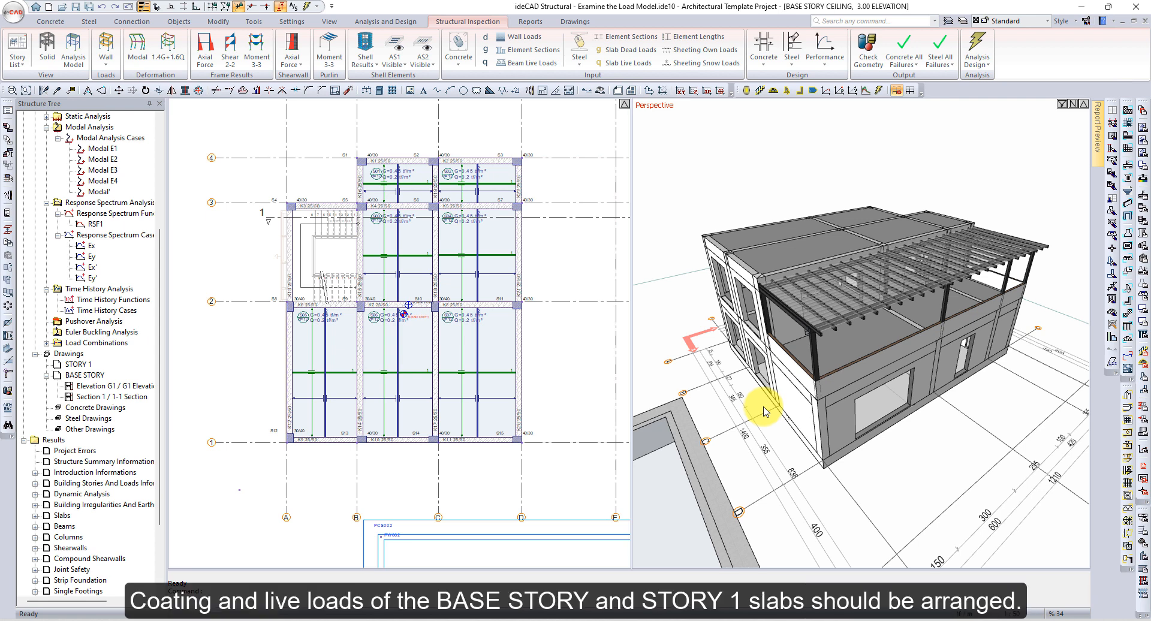
# - Select base story slabs S01, S02, S03, S04, S05, S06 and S07 and bring up their context menu
pyautogui.click(401, 185)
pyautogui.click(474, 187)
pyautogui.click(409, 252)
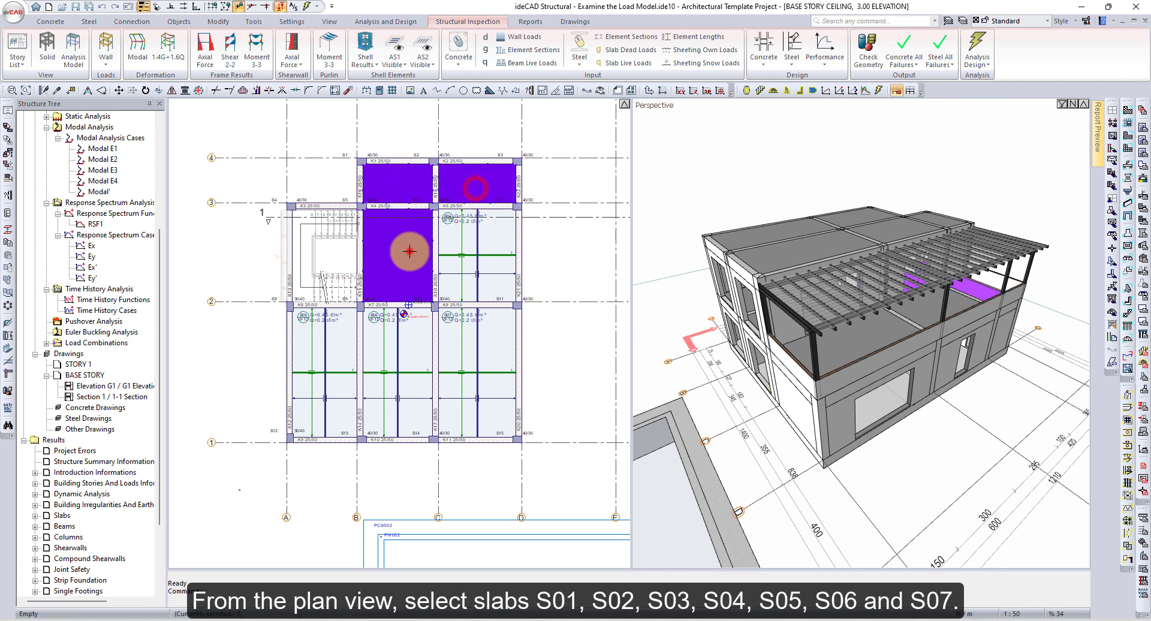
pyautogui.click(469, 255)
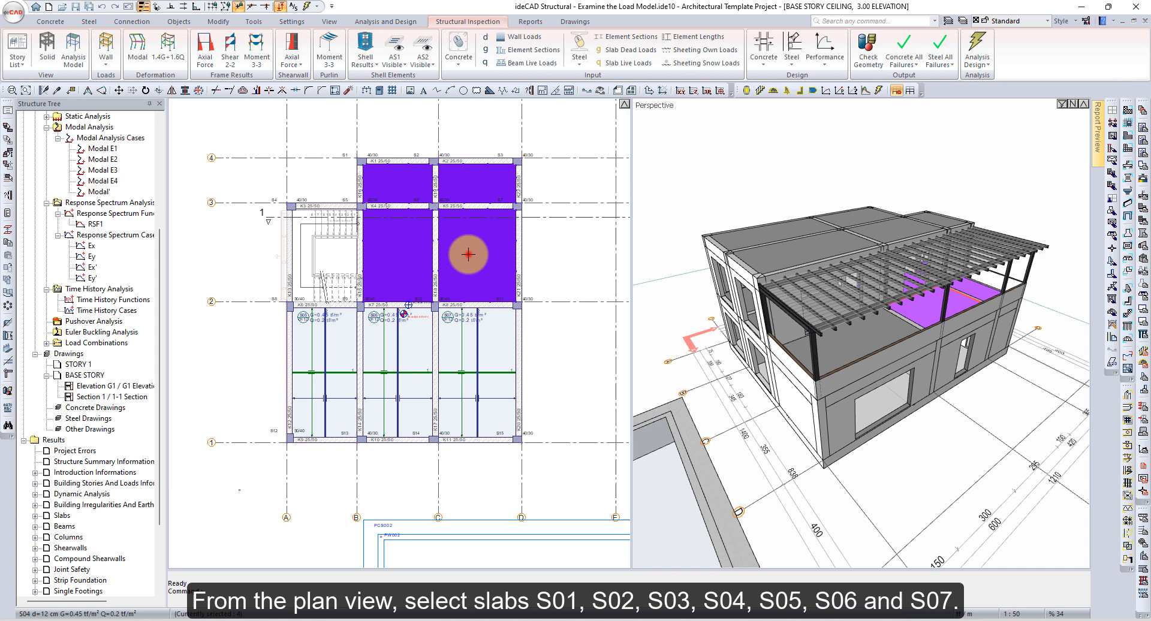
pyautogui.click(338, 371)
pyautogui.click(402, 372)
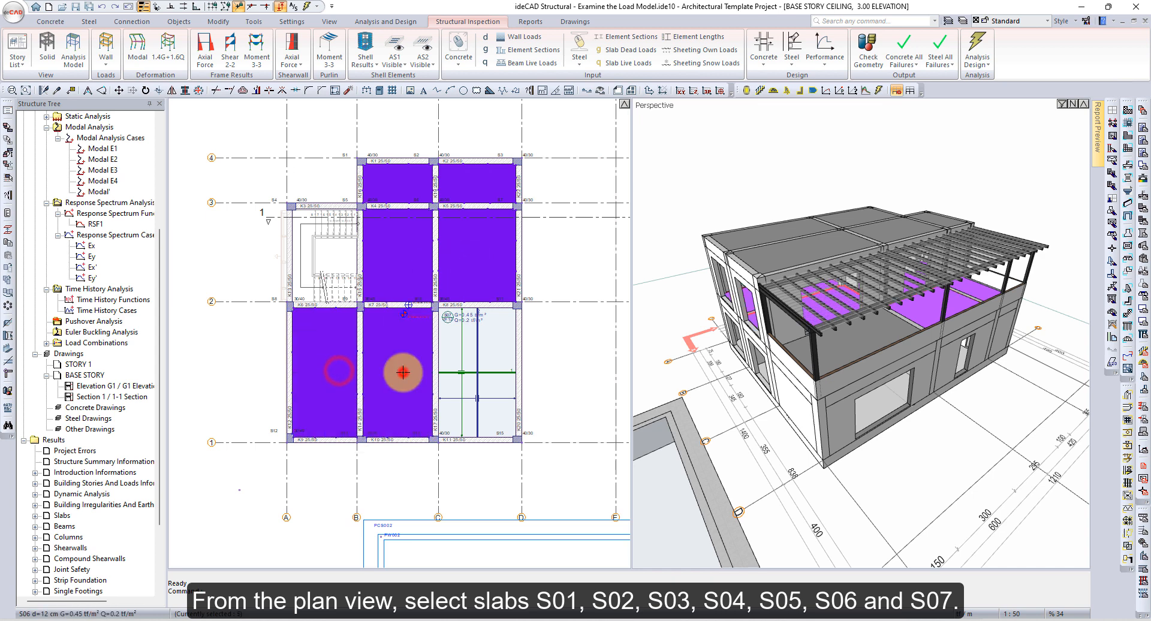
pyautogui.click(471, 370)
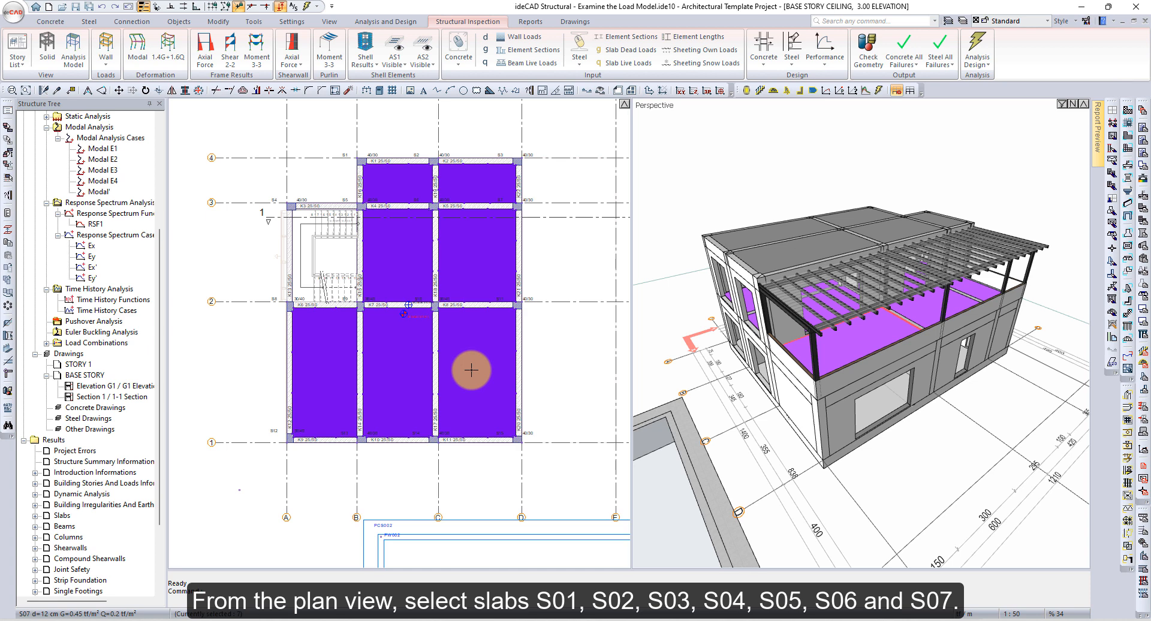
pyautogui.rightClick(383, 173)
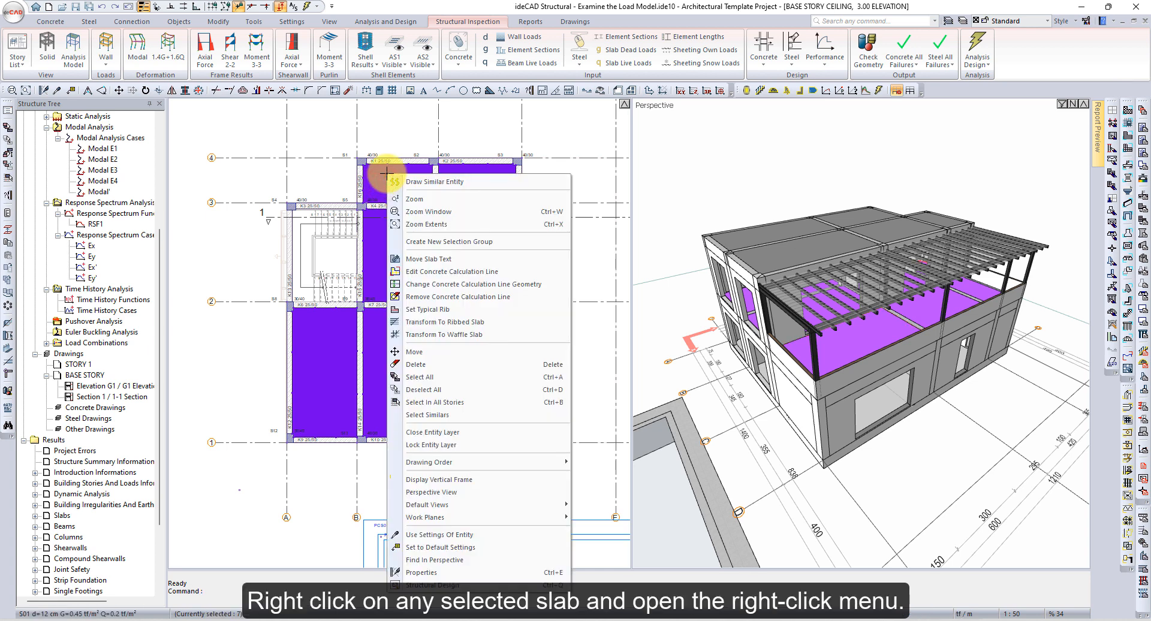
# - Set the slabs' coating to Tile claydding and live load to Corridors, apartment rooms, and apply
pyautogui.click(466, 575)
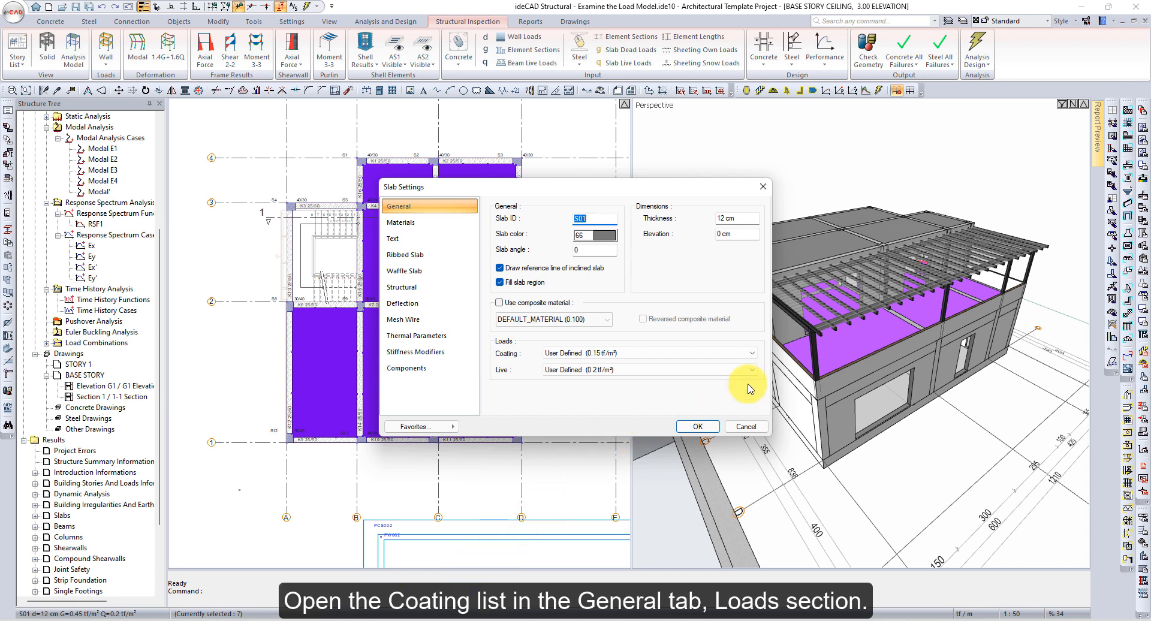
pyautogui.click(753, 353)
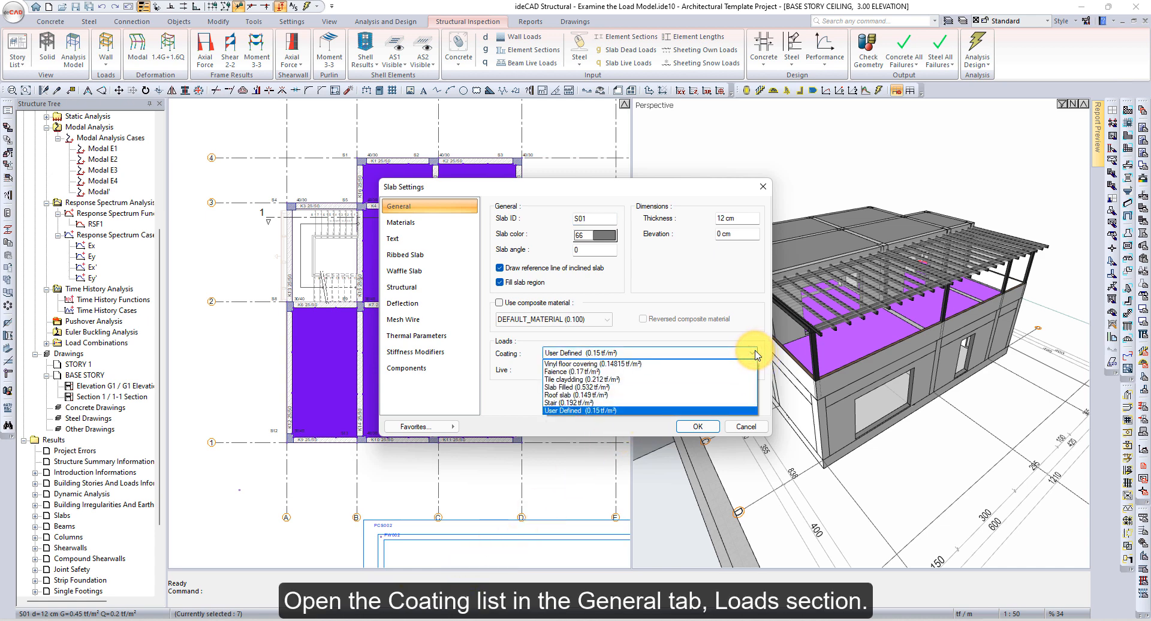
pyautogui.click(607, 379)
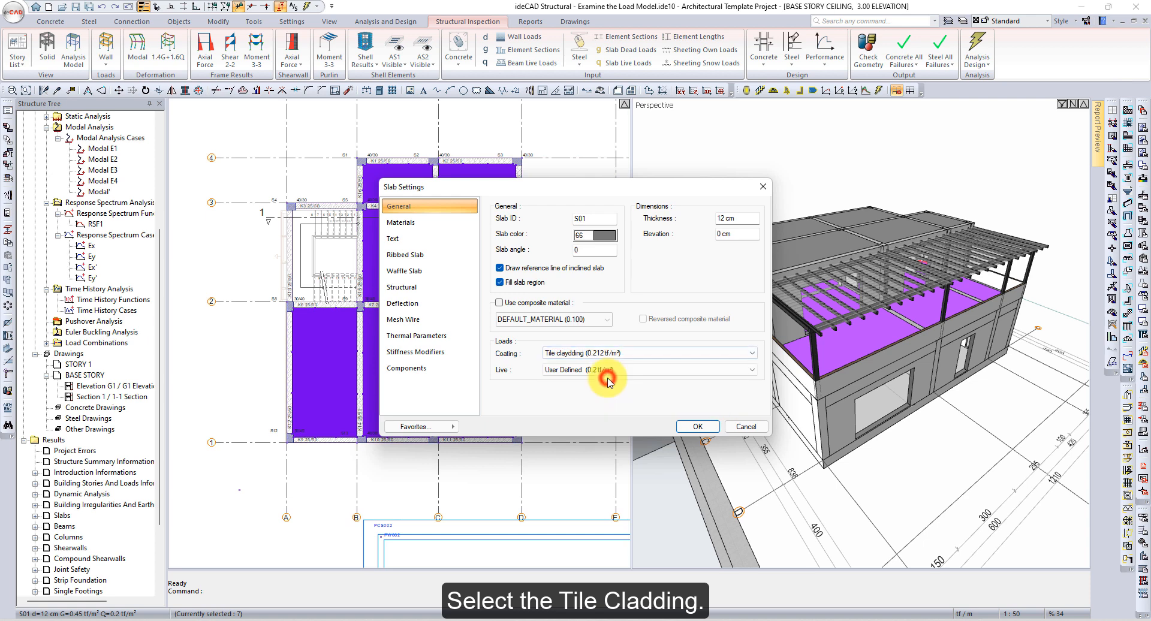
pyautogui.click(644, 370)
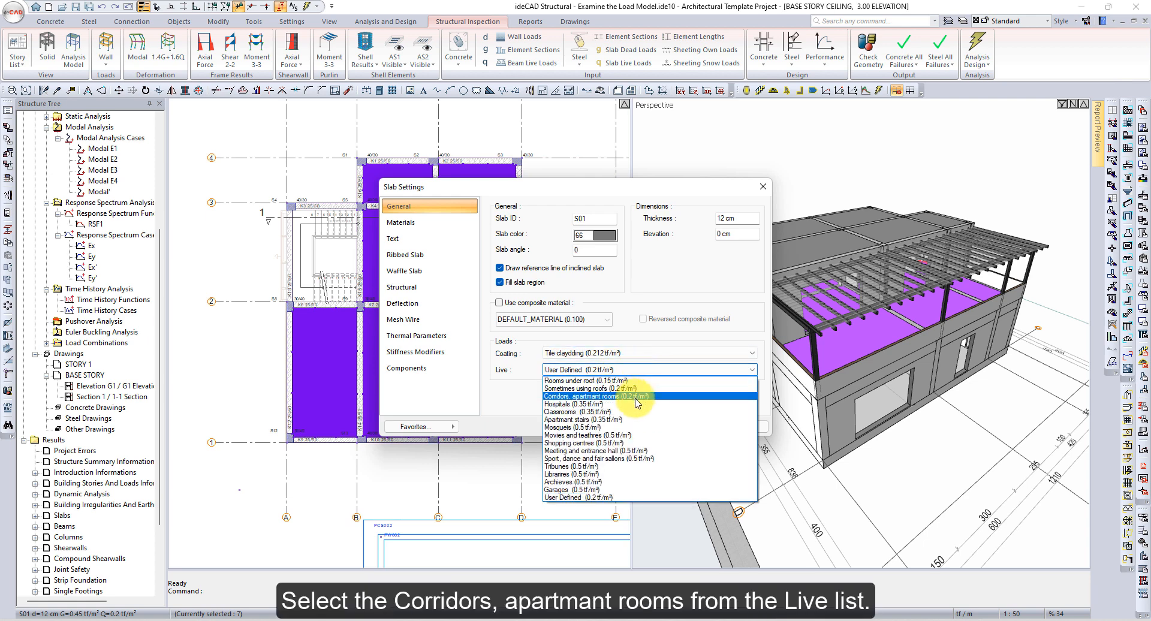
pyautogui.click(636, 401)
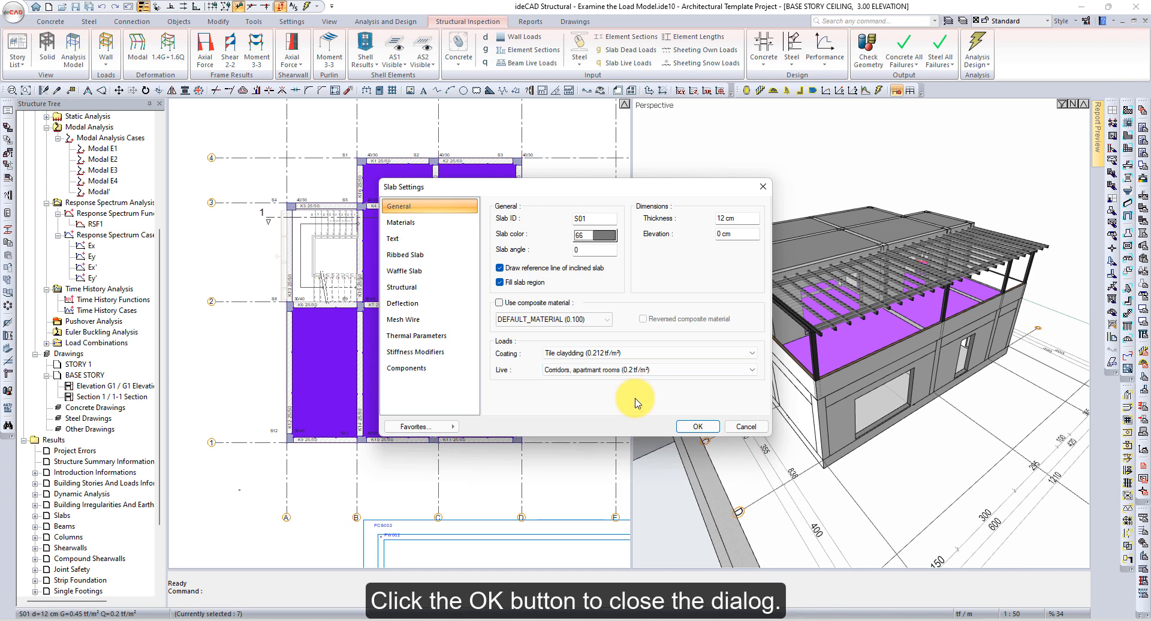
pyautogui.click(708, 425)
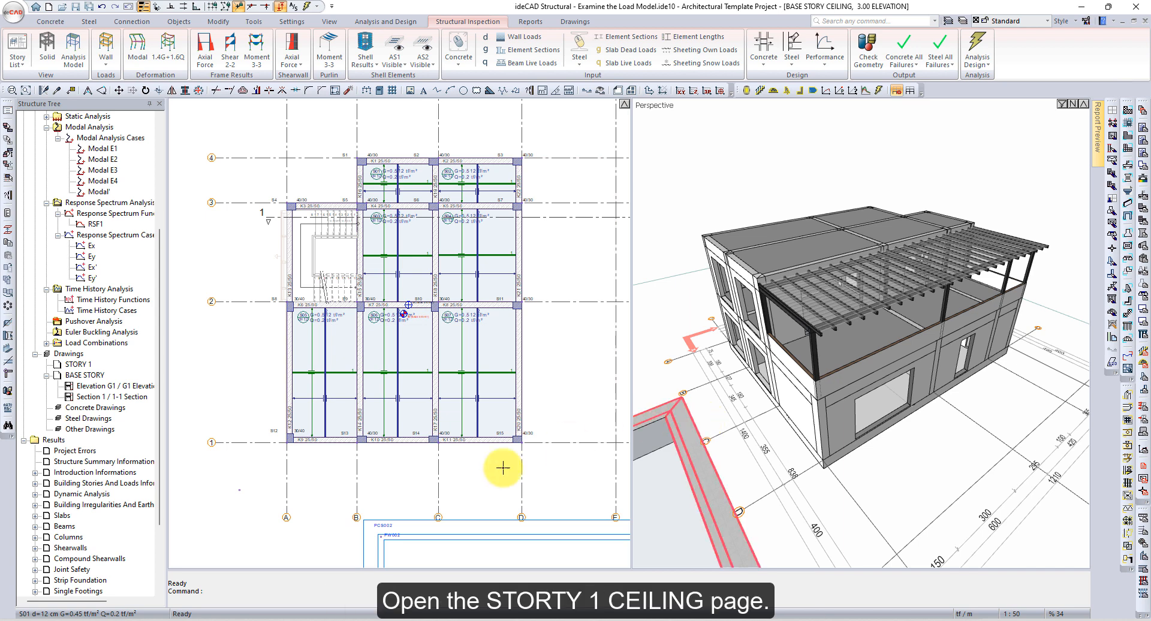
# - Switch the plan view to the STORY 1 CEILING page
pyautogui.click(277, 608)
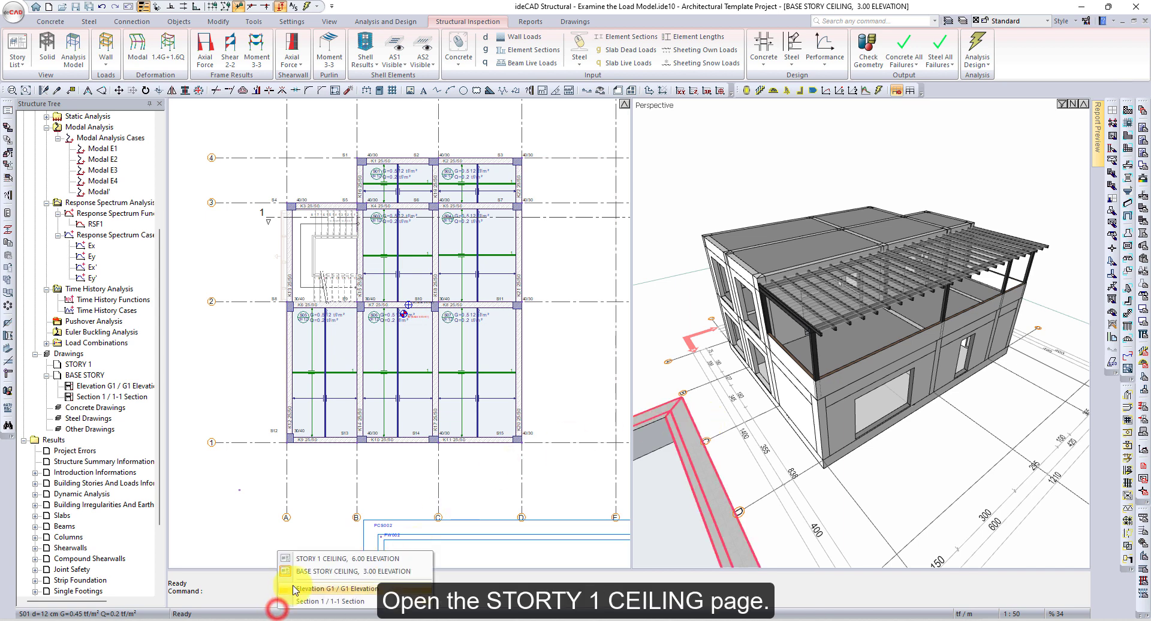
pyautogui.click(317, 558)
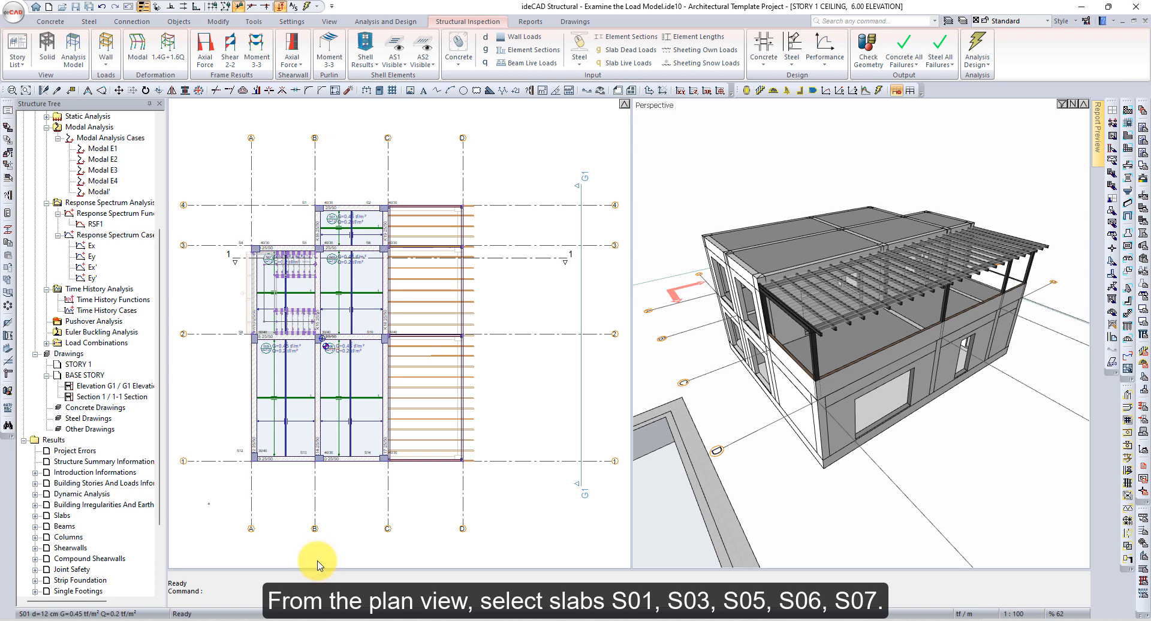
# - Select slabs S01, S07, S03, S05 and S06 and bring up their context menu
pyautogui.click(334, 223)
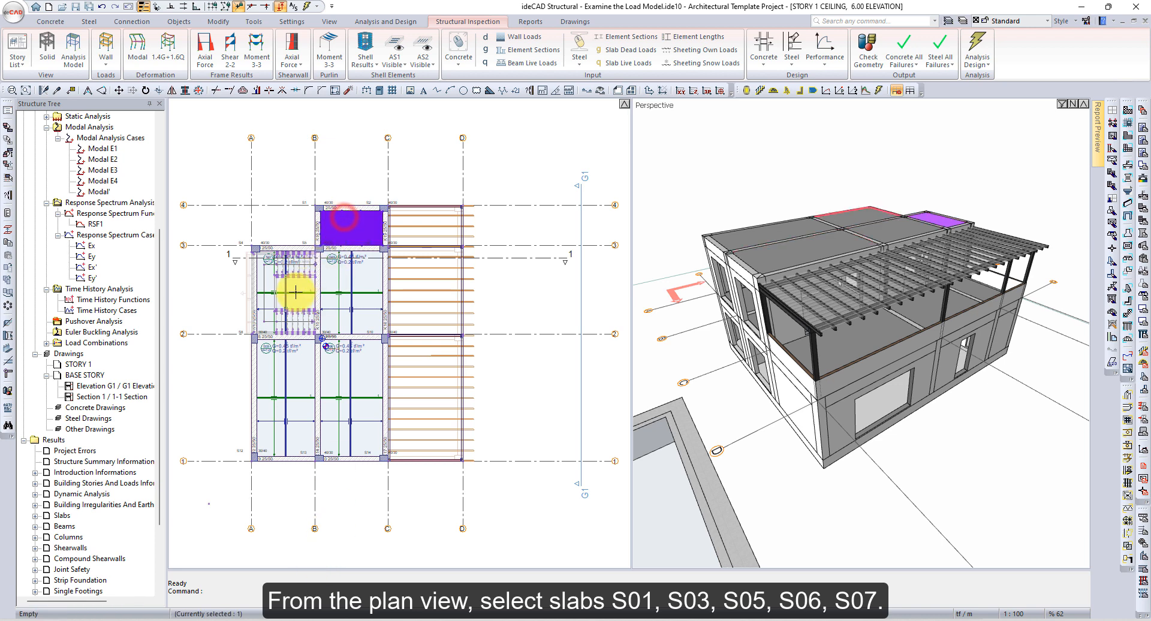
pyautogui.click(291, 290)
pyautogui.click(334, 285)
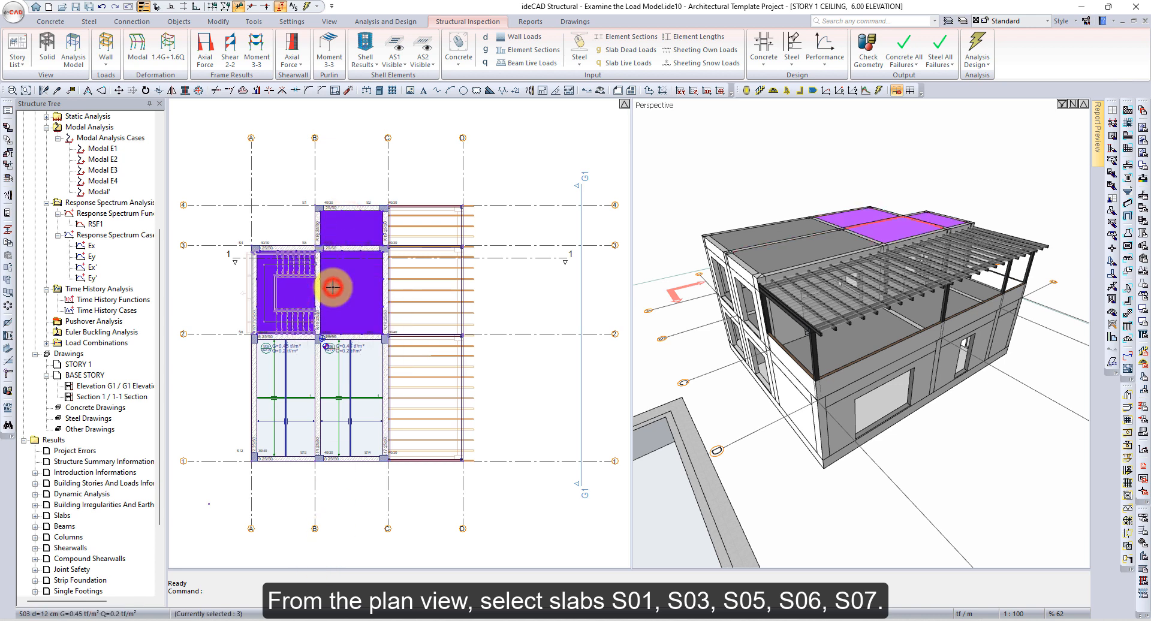
pyautogui.click(287, 382)
pyautogui.click(351, 379)
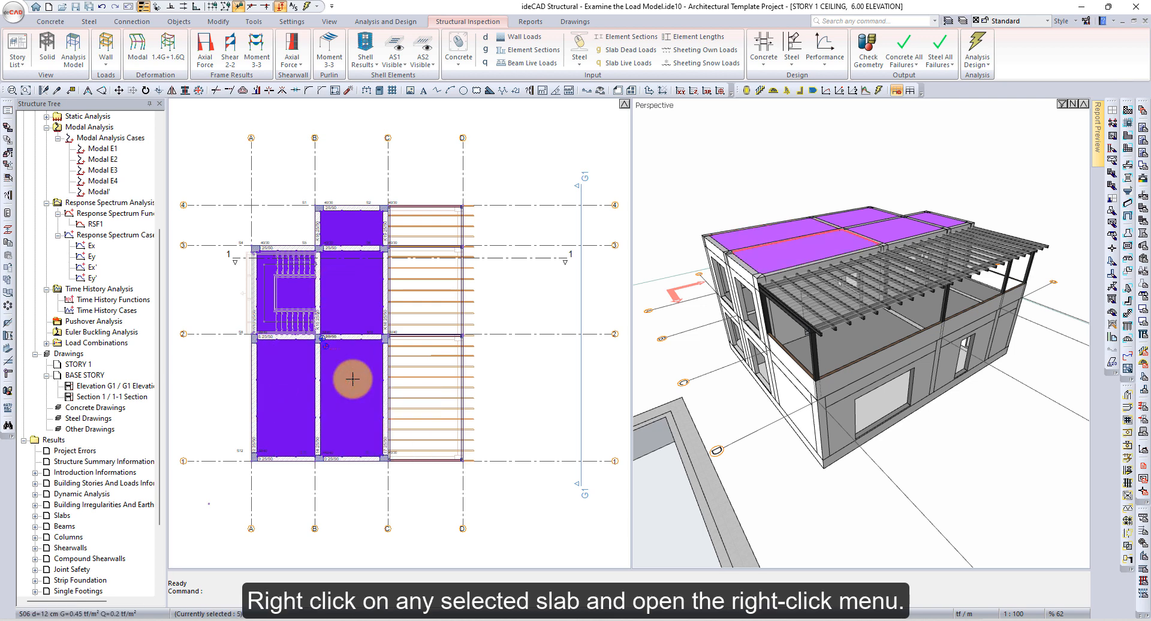
pyautogui.rightClick(335, 216)
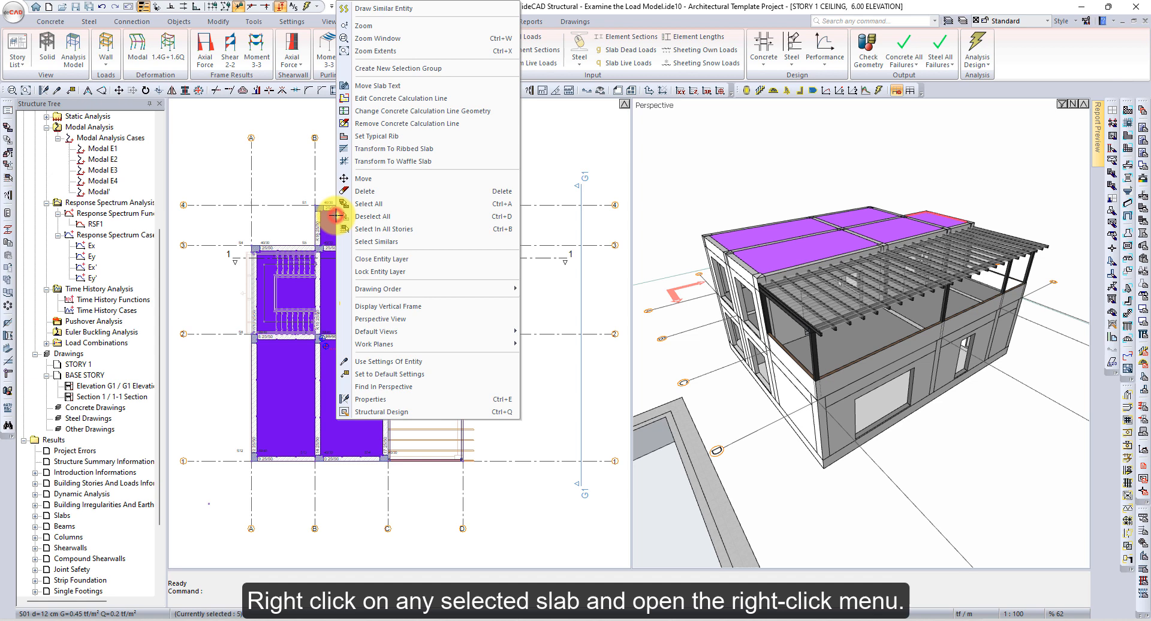
# - Set the slabs' coating to Roof slab and live load to Rooms under roof, and apply
pyautogui.click(442, 400)
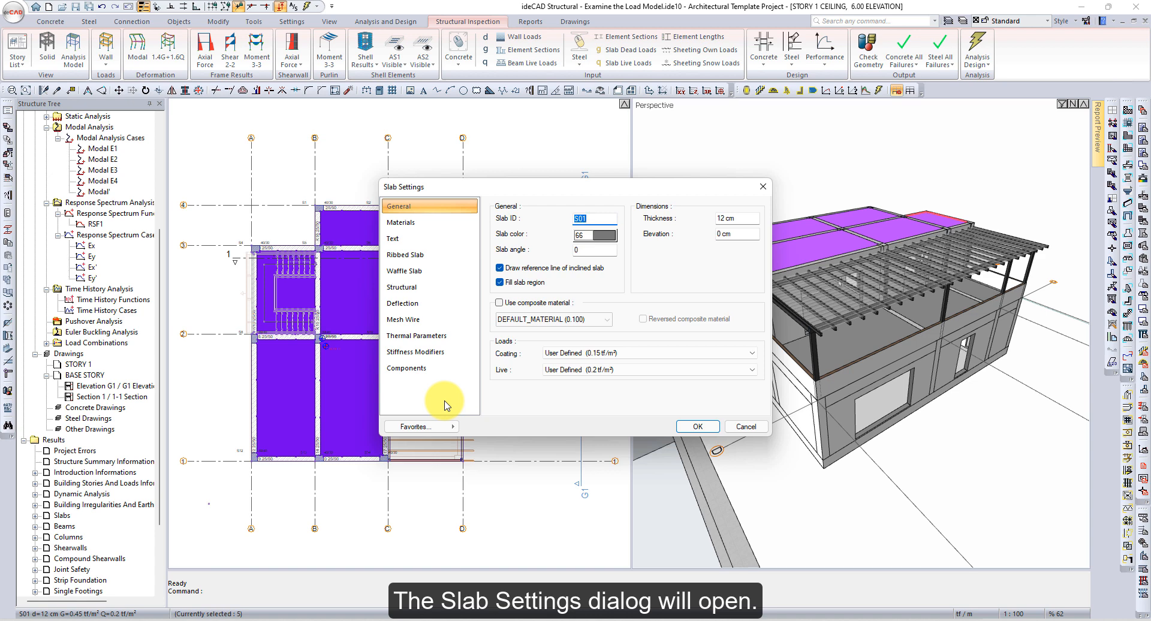
pyautogui.click(684, 355)
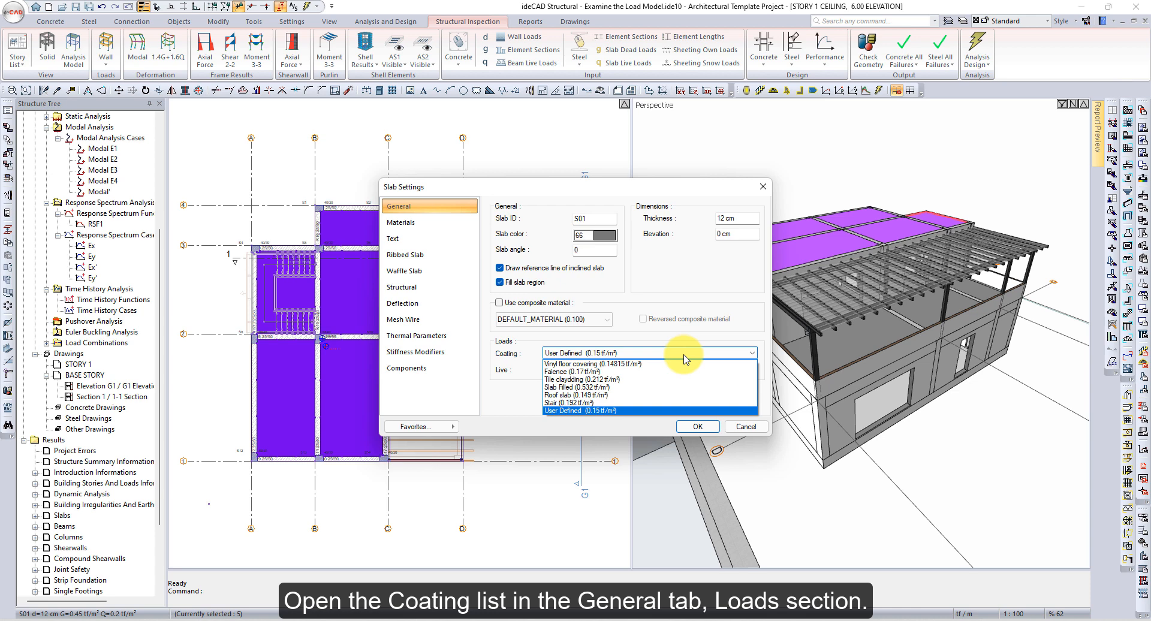
pyautogui.click(642, 395)
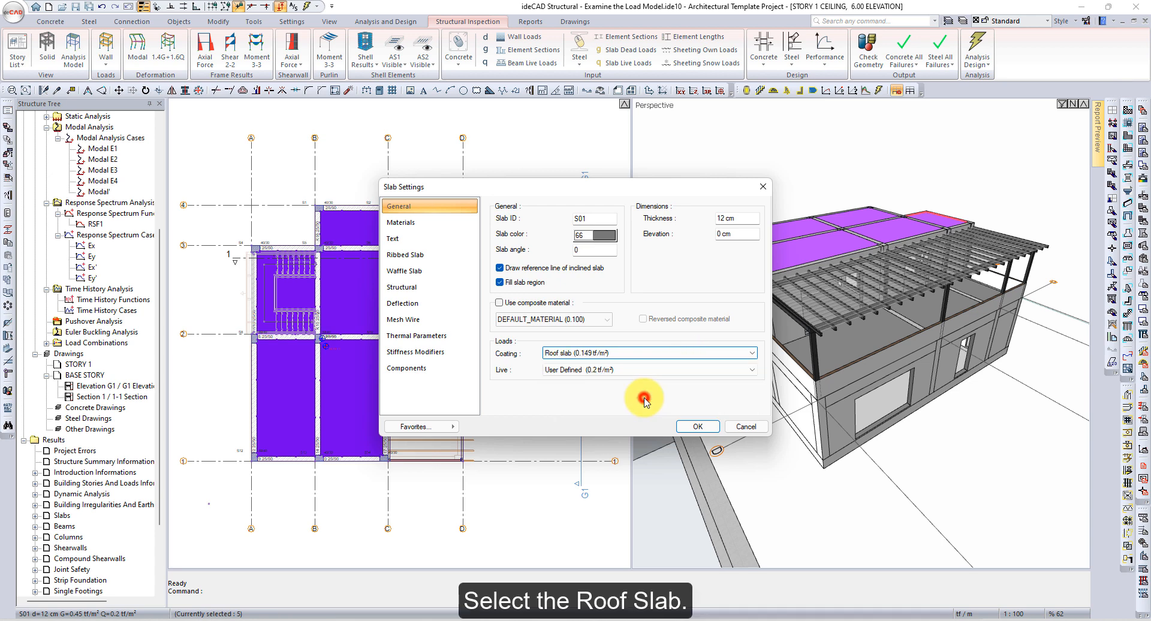
pyautogui.click(644, 369)
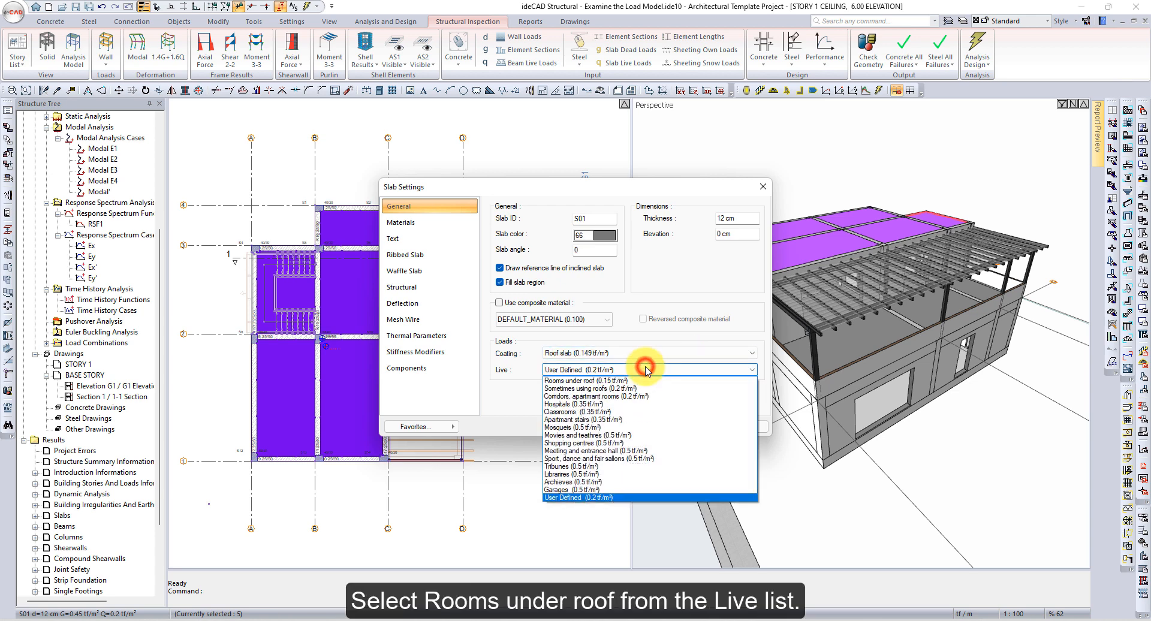
pyautogui.click(641, 380)
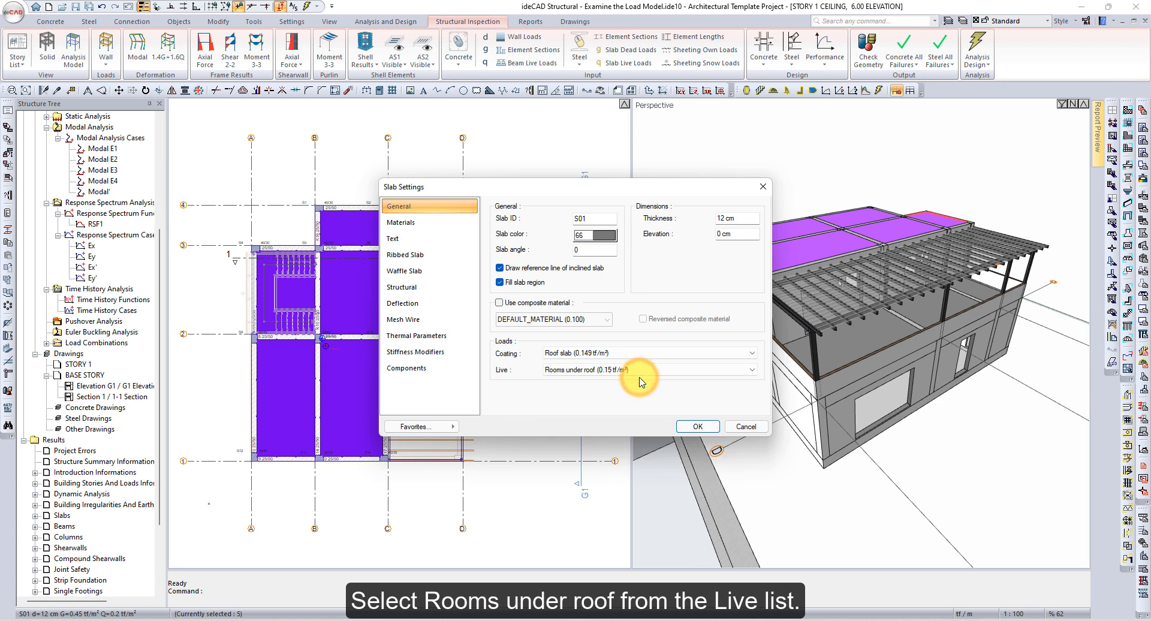
pyautogui.click(691, 427)
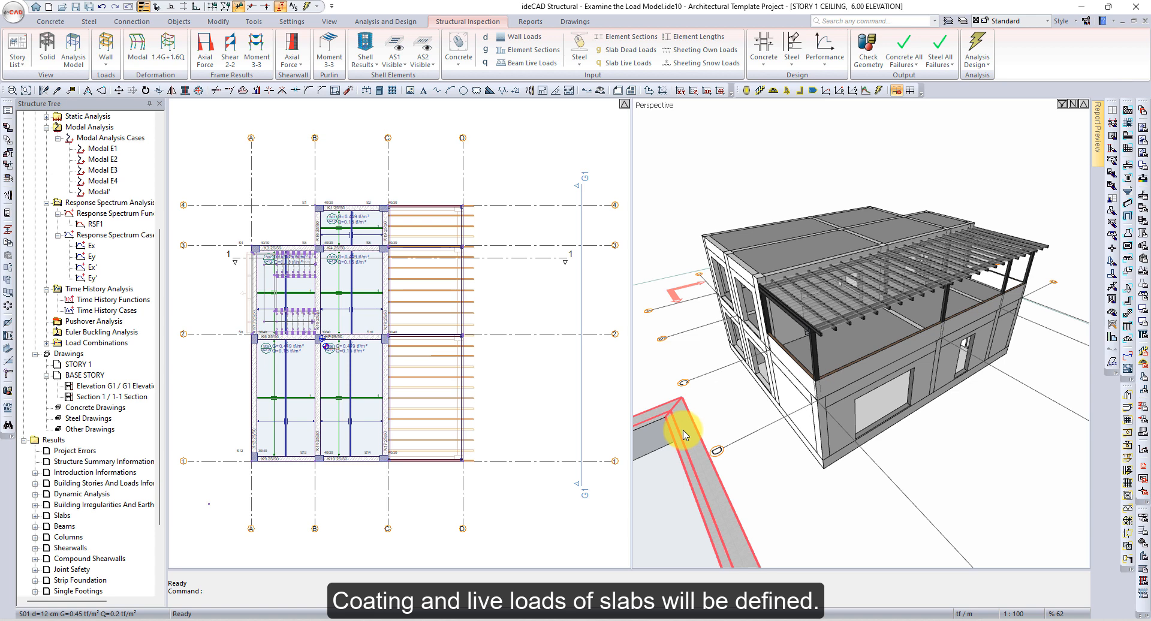
# - Visualize Slab Coating loads from the Concrete input list, colour-coded on the 3D model
pyautogui.click(457, 65)
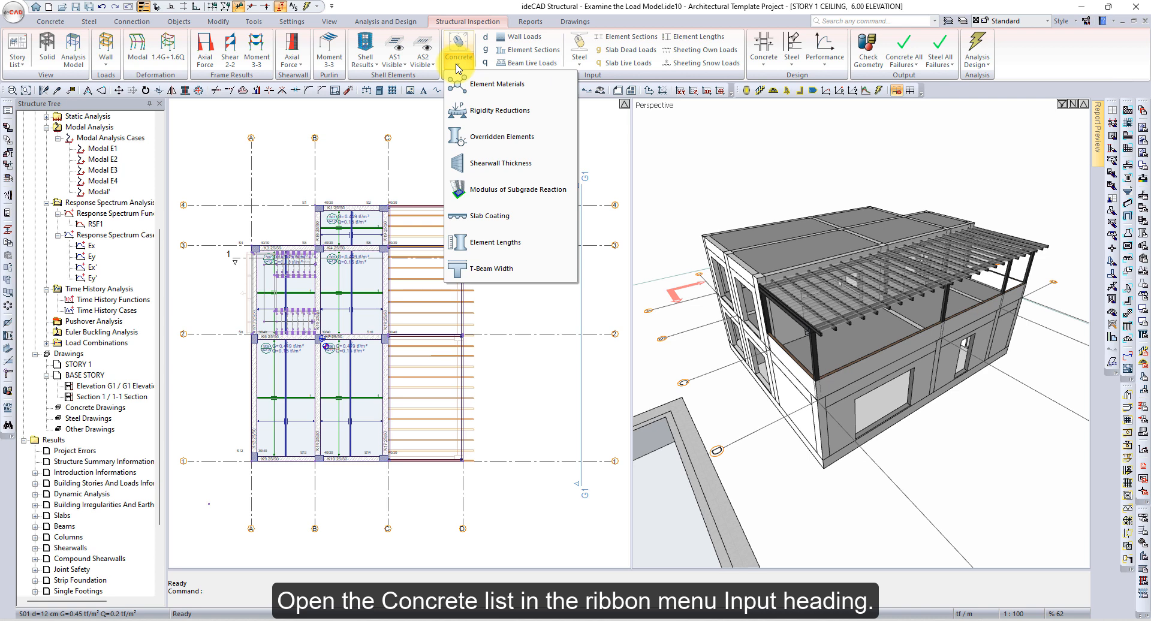
pyautogui.click(518, 213)
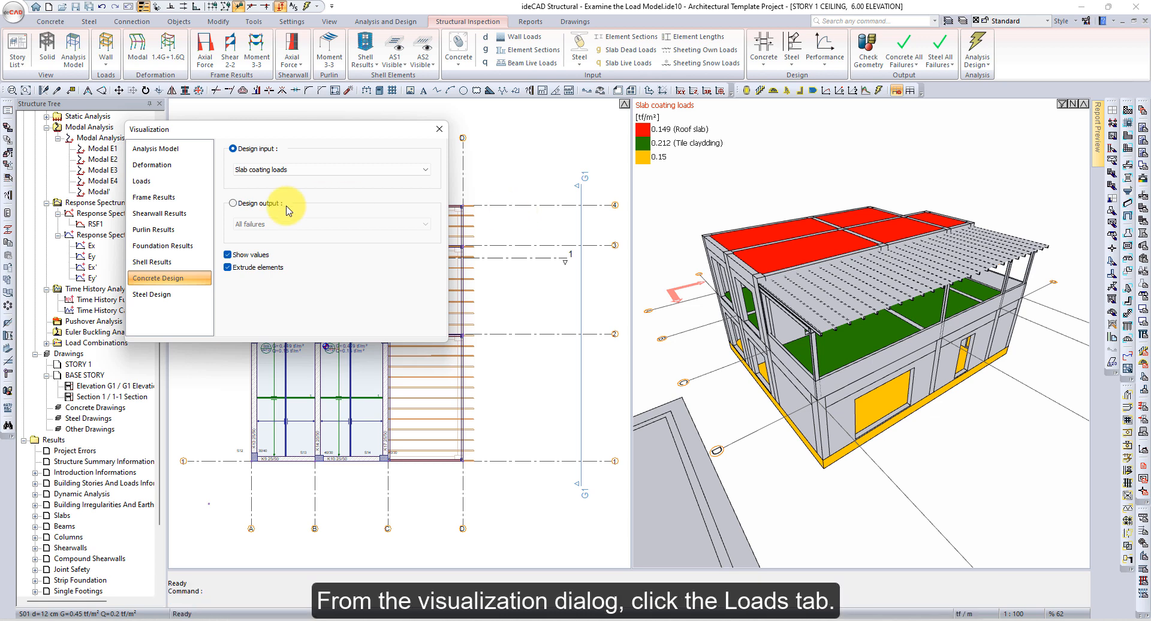
# - Show Purlin Loads and then Own load as the displayed load type on the 3D model
pyautogui.click(171, 187)
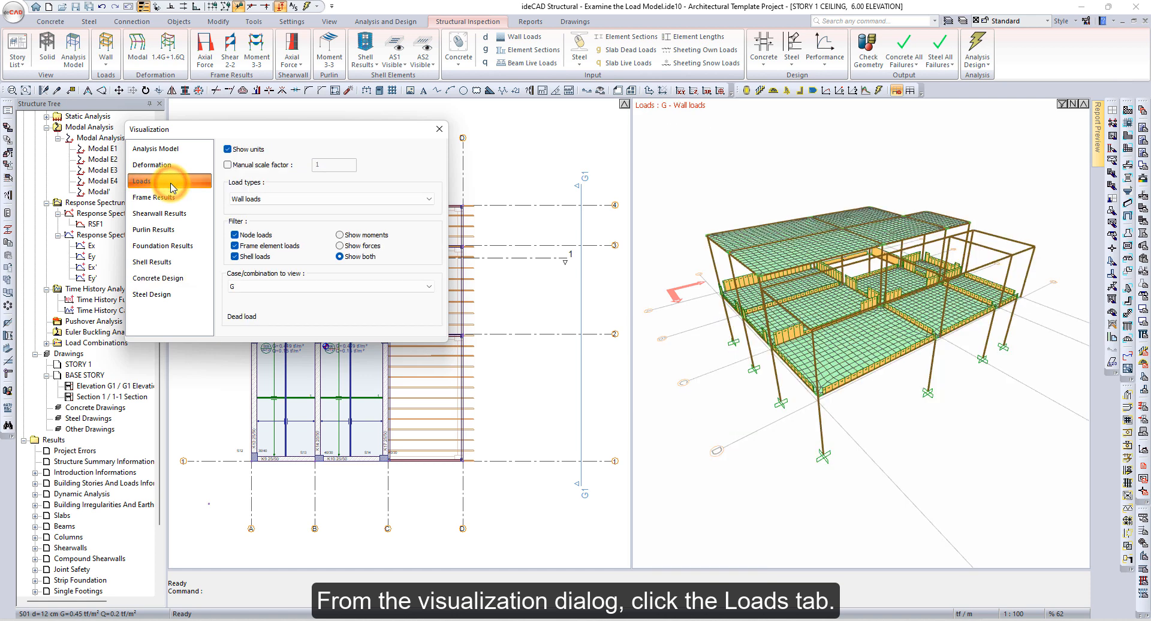
pyautogui.click(279, 198)
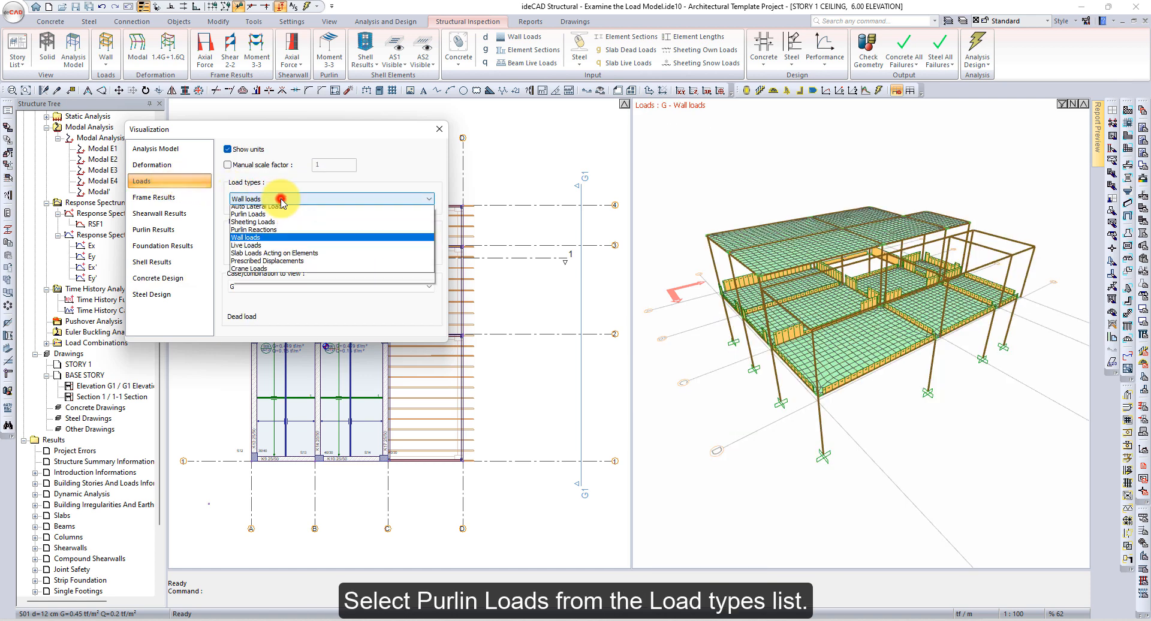
pyautogui.click(277, 249)
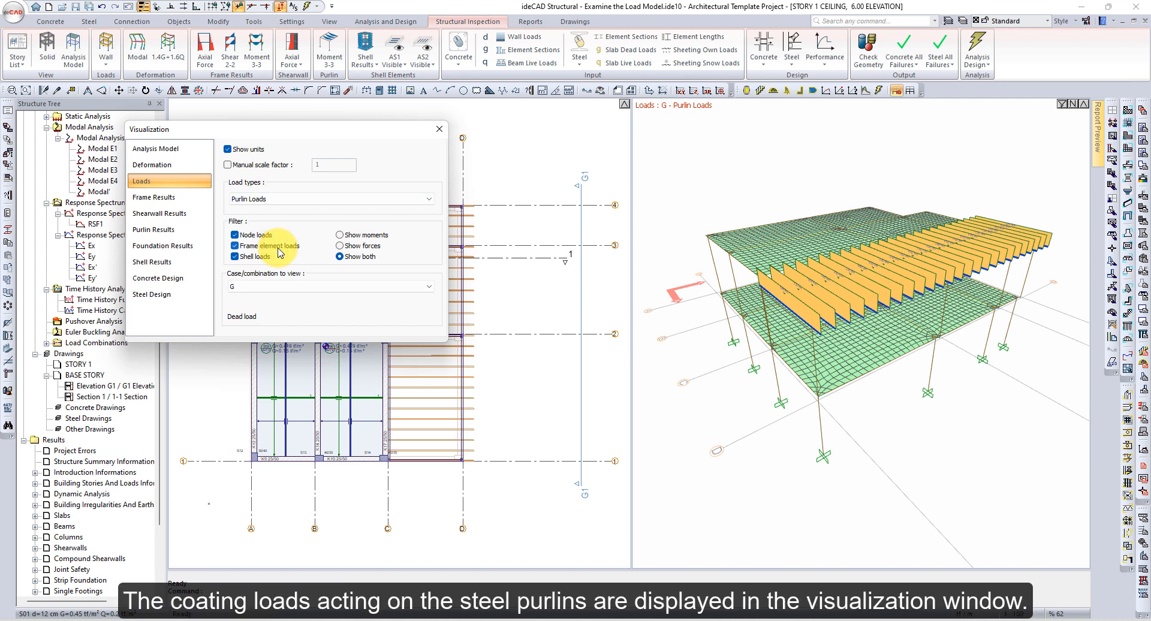
pyautogui.click(281, 198)
pyautogui.click(244, 209)
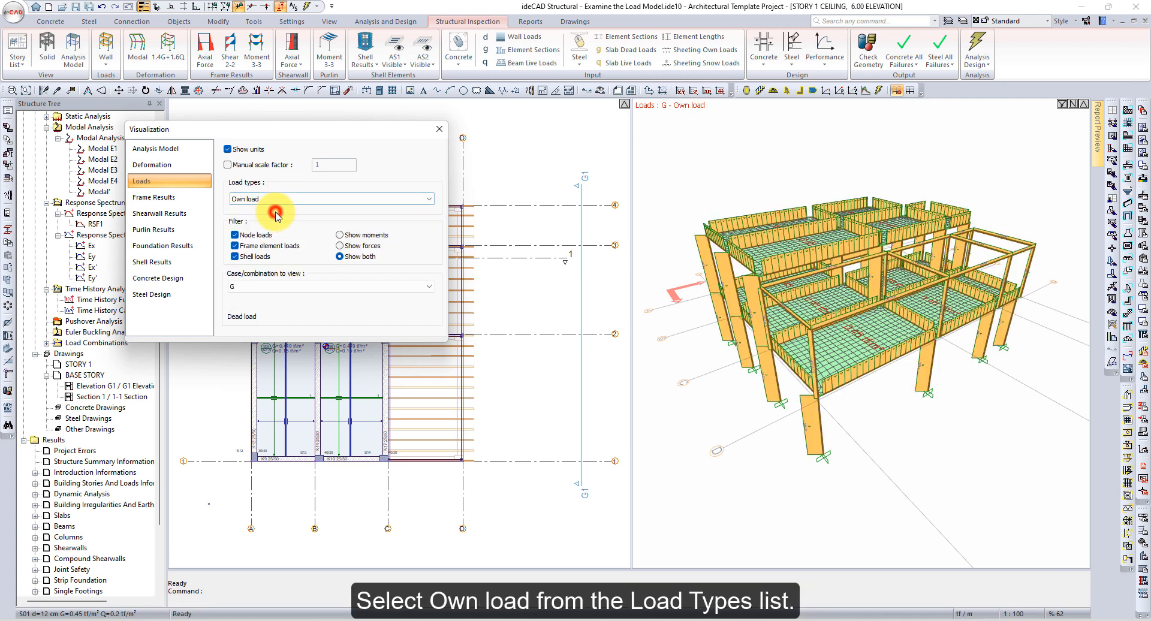